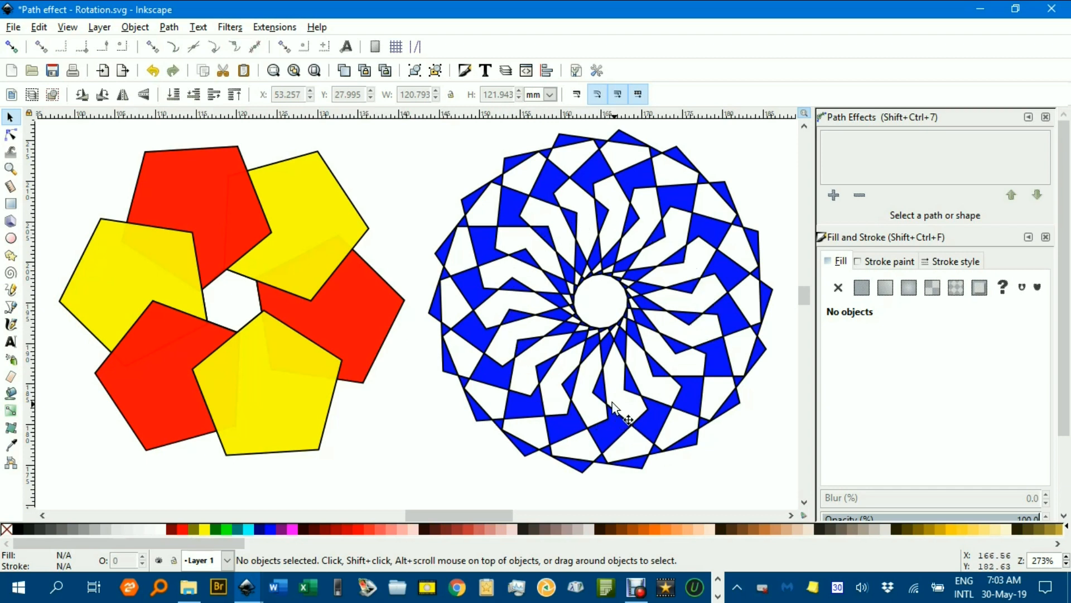
# In the blank new document, draw a six-cornered polygon about 44 mm wide near the upper part of the page.
pyautogui.click(246, 587)
pyautogui.click(369, 527)
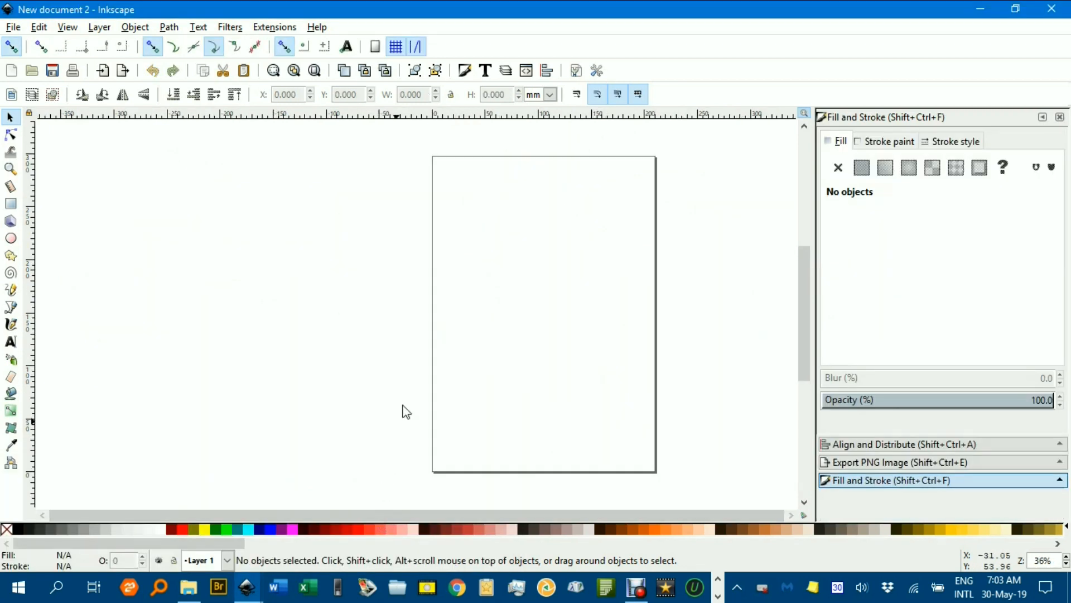
pyautogui.scroll(4, 536, 310)
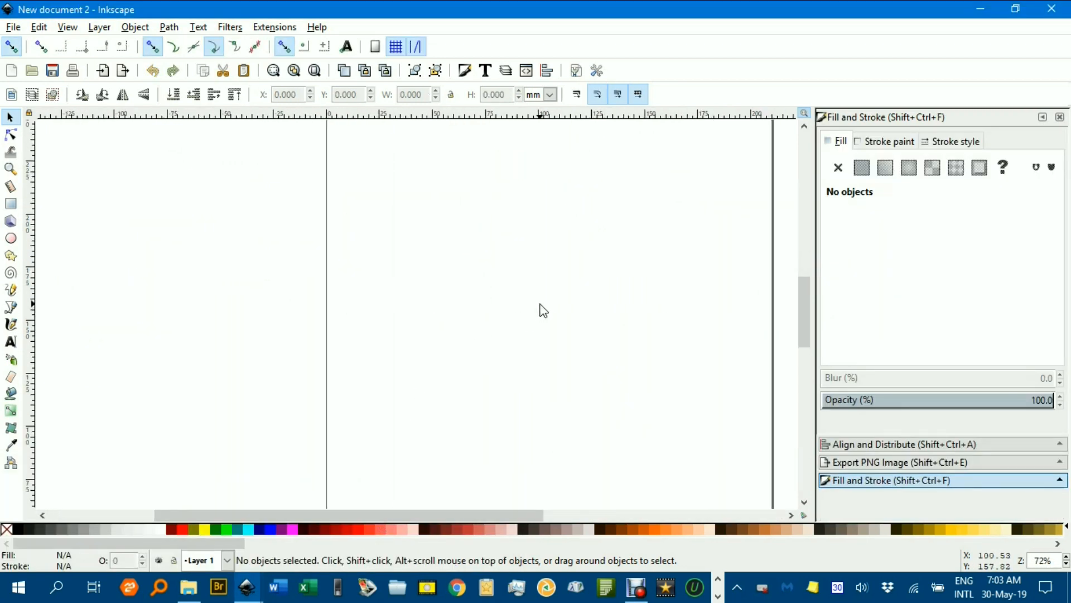
pyautogui.moveTo(543, 312); pyautogui.dragTo(504, 485)
pyautogui.moveTo(512, 327); pyautogui.dragTo(491, 433)
pyautogui.moveTo(493, 285); pyautogui.dragTo(502, 424)
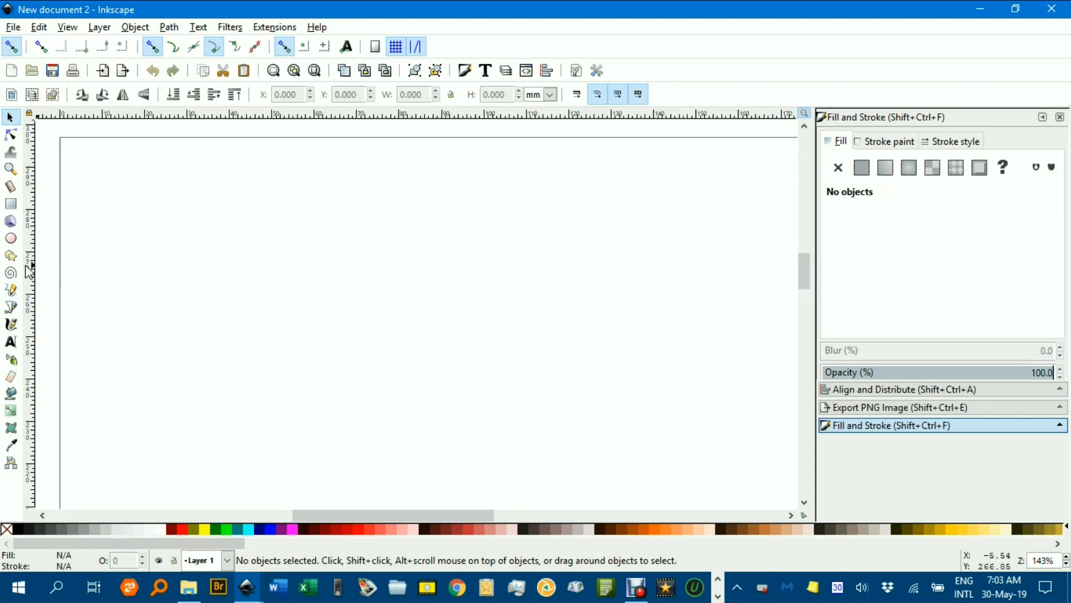
pyautogui.click(11, 256)
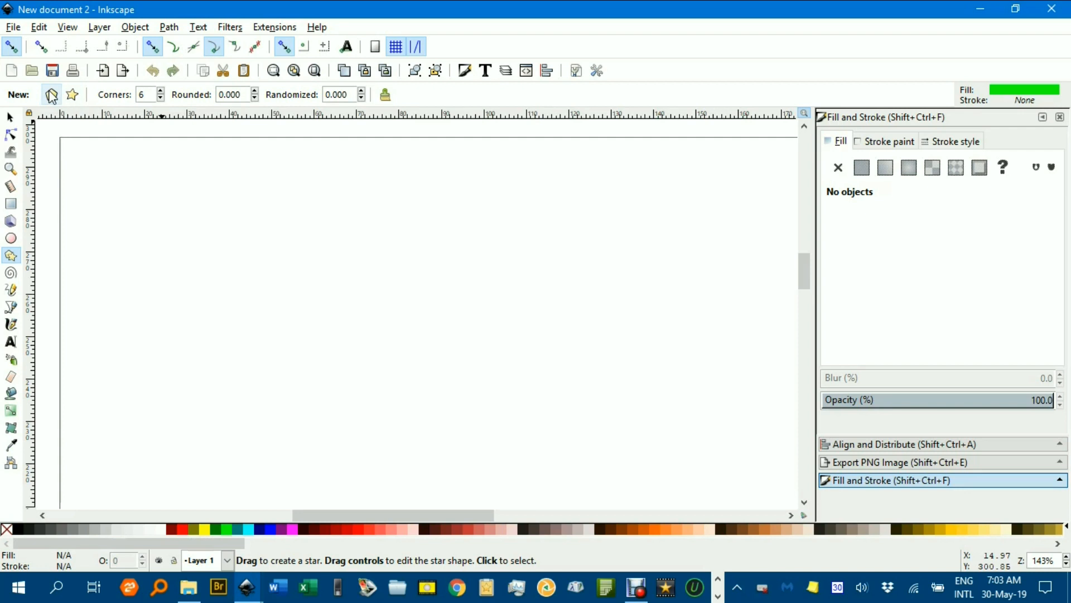
pyautogui.moveTo(357, 332)
pyautogui.mouseDown()
pyautogui.moveTo(392, 358)
pyautogui.moveTo(445, 355)
pyautogui.moveTo(449, 333)
pyautogui.mouseUp()
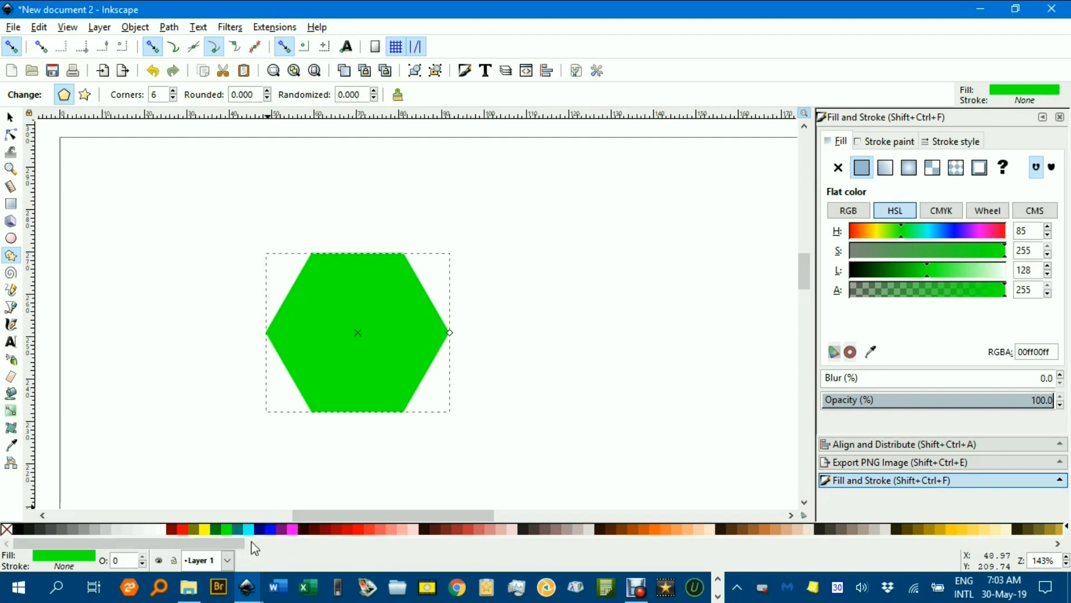
# Give the hexagon a yellow fill and a red outline, and convert it to a path.
pyautogui.click(203, 531)
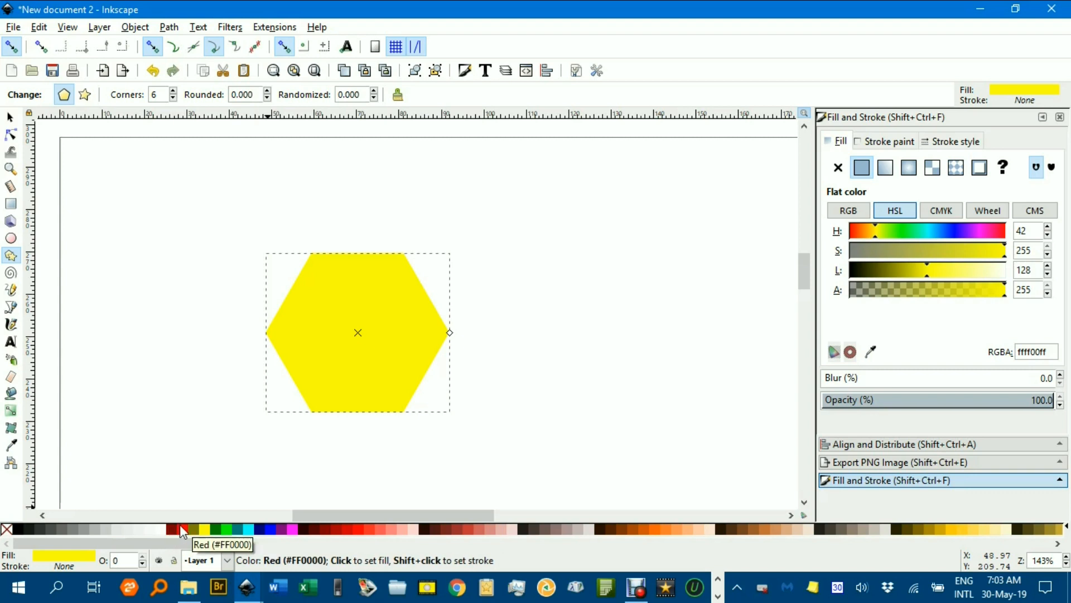
pyautogui.keyDown('shift'); pyautogui.click(180, 528); pyautogui.keyUp('shift')
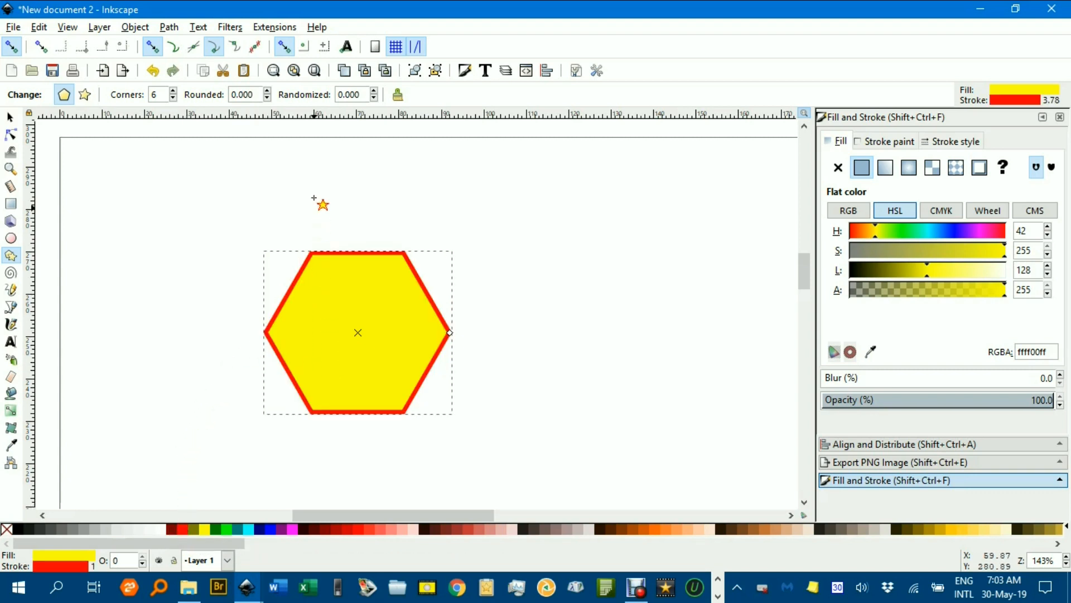
pyautogui.click(169, 27)
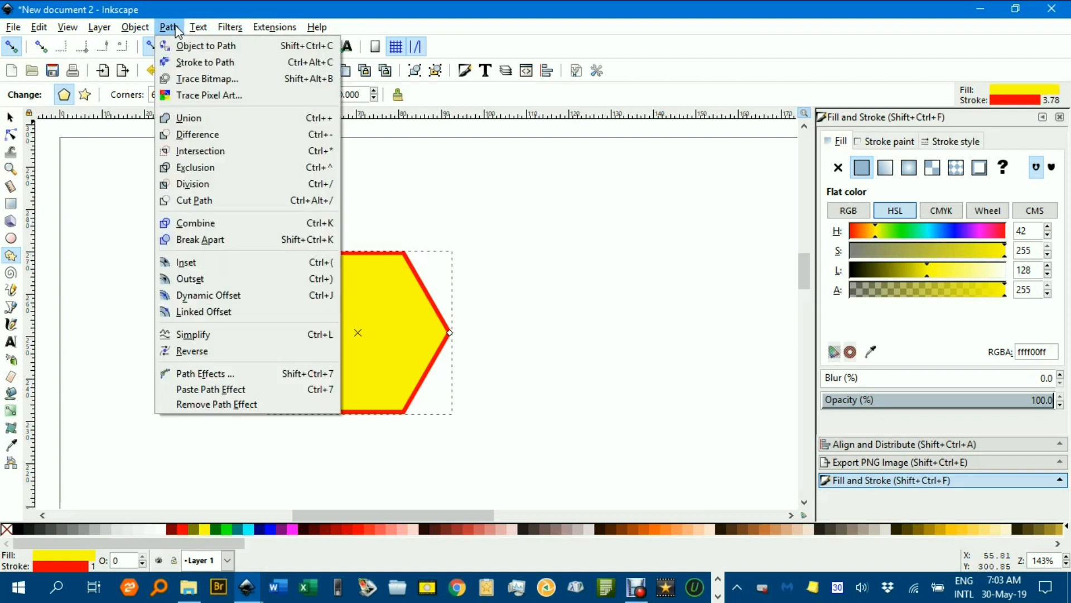
pyautogui.click(207, 46)
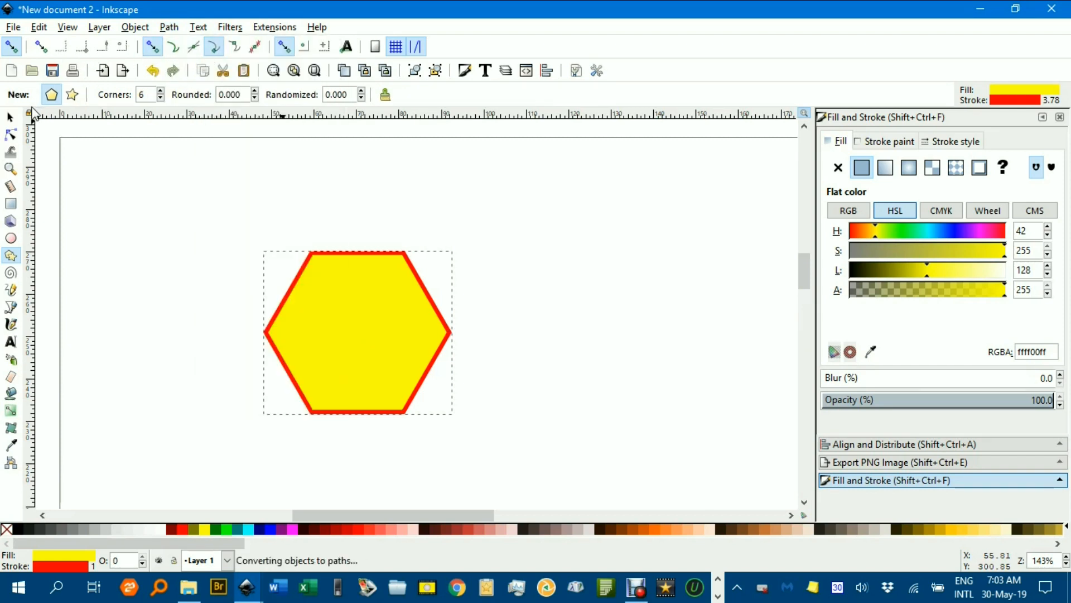
pyautogui.press('n')
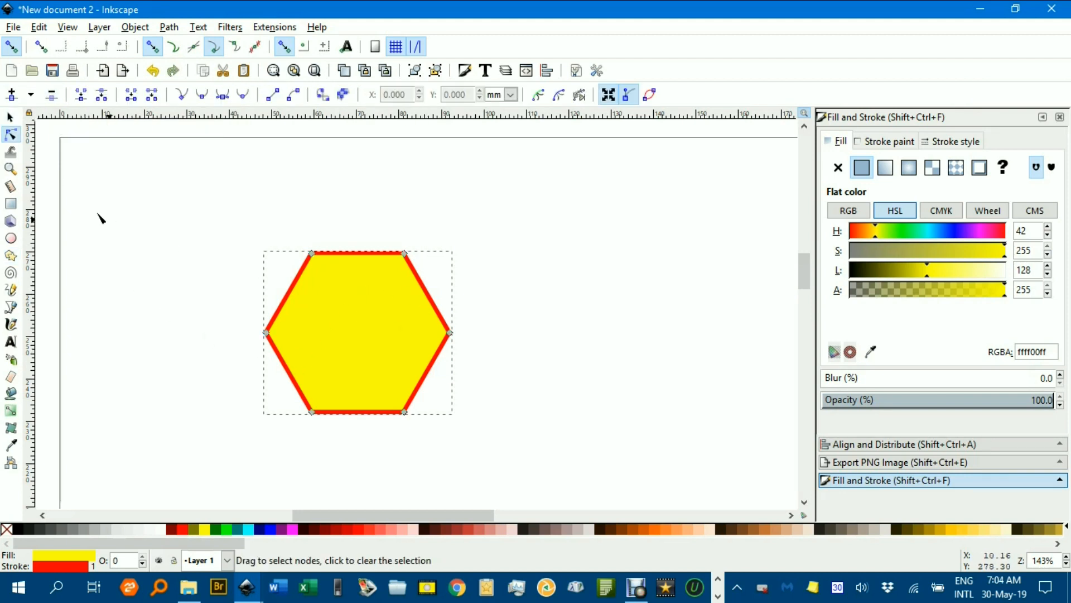
pyautogui.click(9, 117)
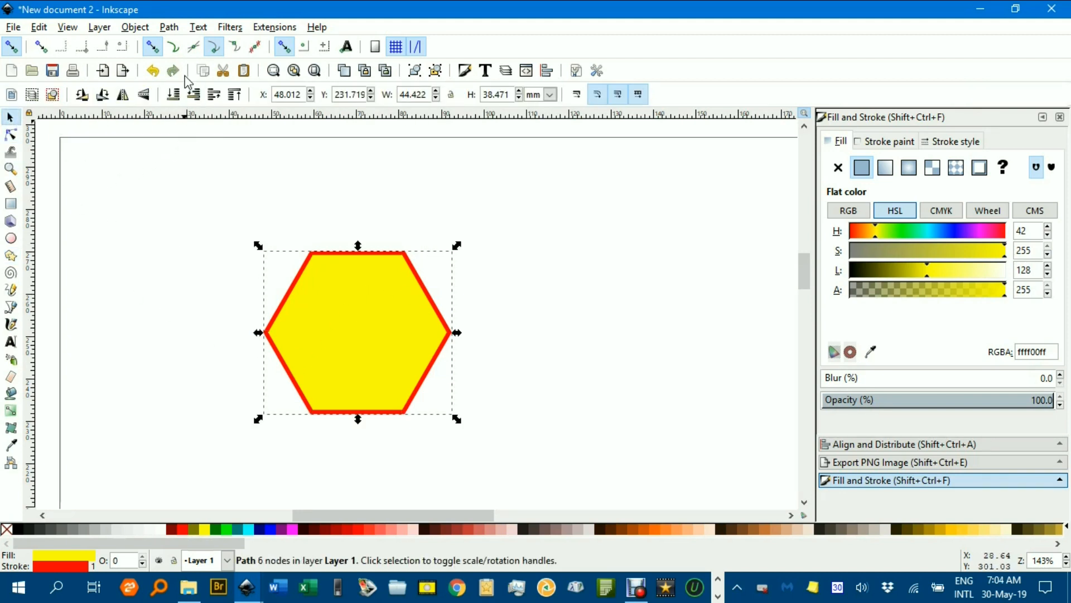
# Add the Rotate copies path effect to the hexagon path.
pyautogui.click(172, 29)
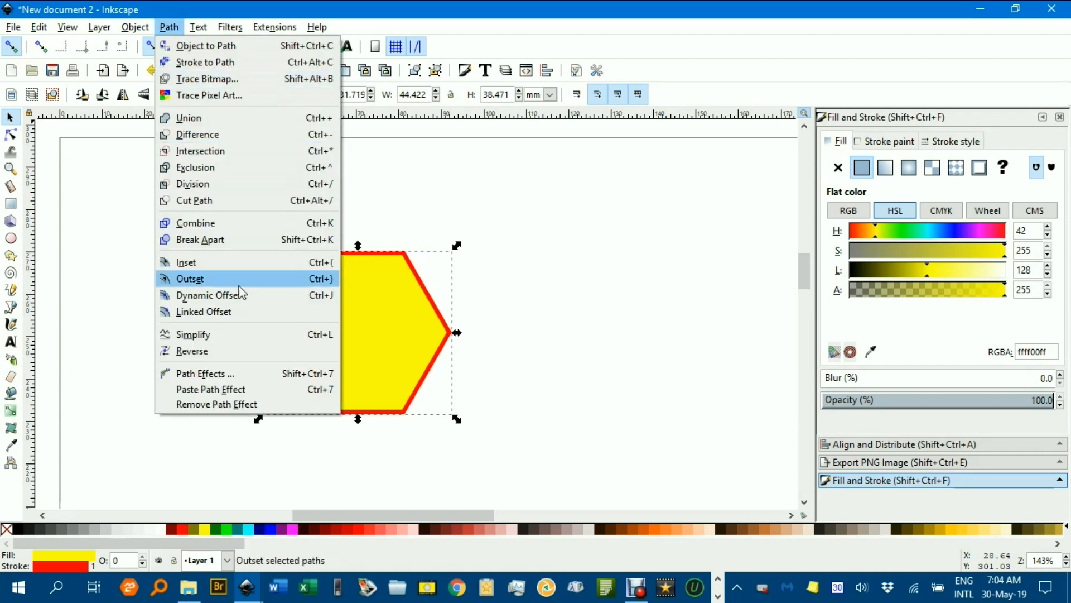
pyautogui.click(257, 378)
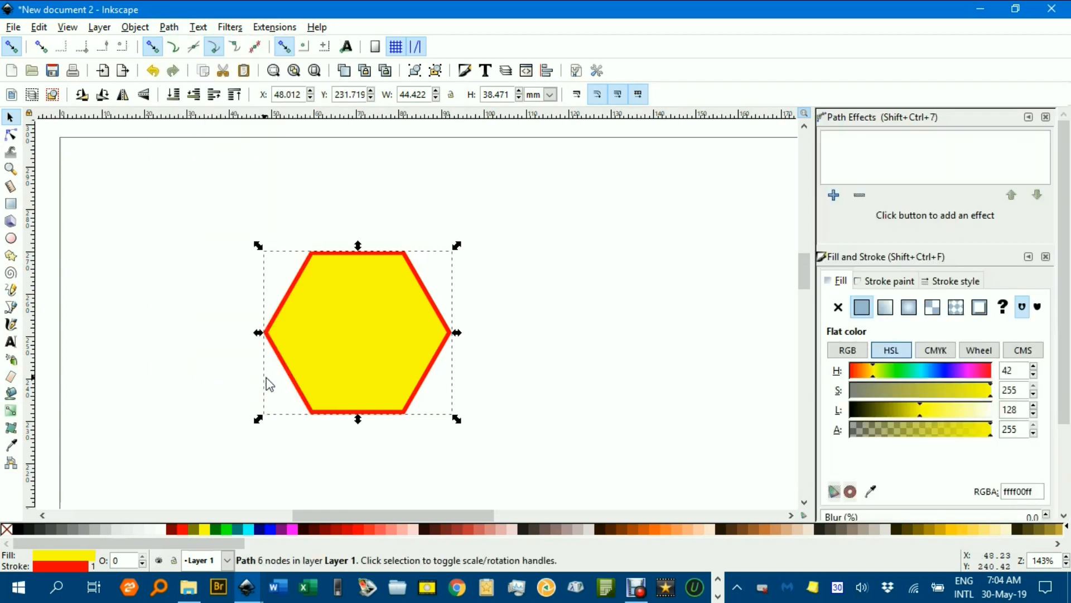
pyautogui.click(834, 197)
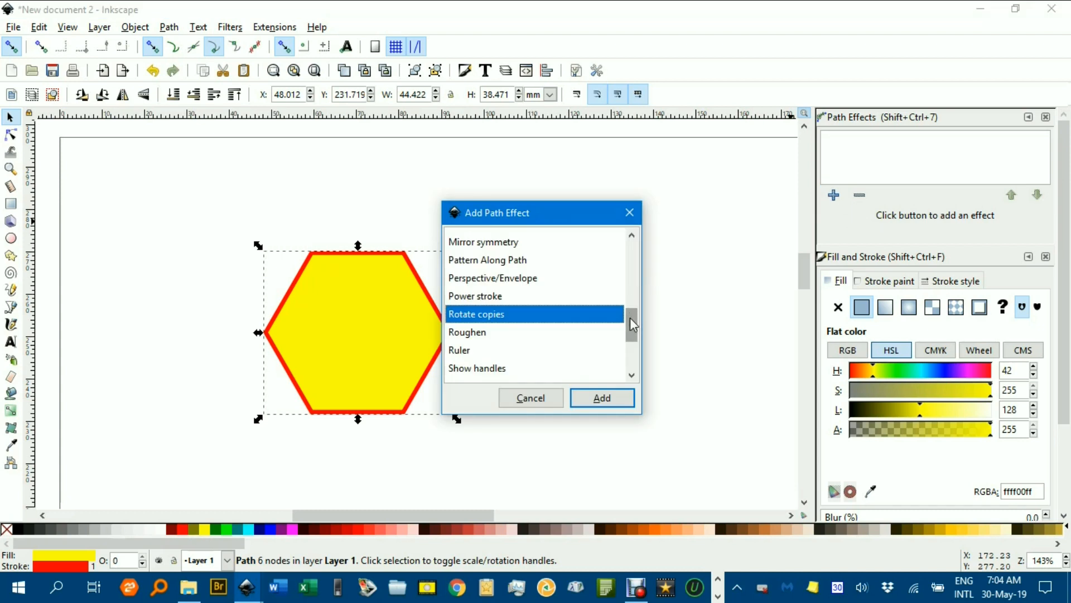
pyautogui.moveTo(634, 330)
pyautogui.mouseDown()
pyautogui.moveTo(642, 265)
pyautogui.moveTo(634, 335)
pyautogui.mouseUp()
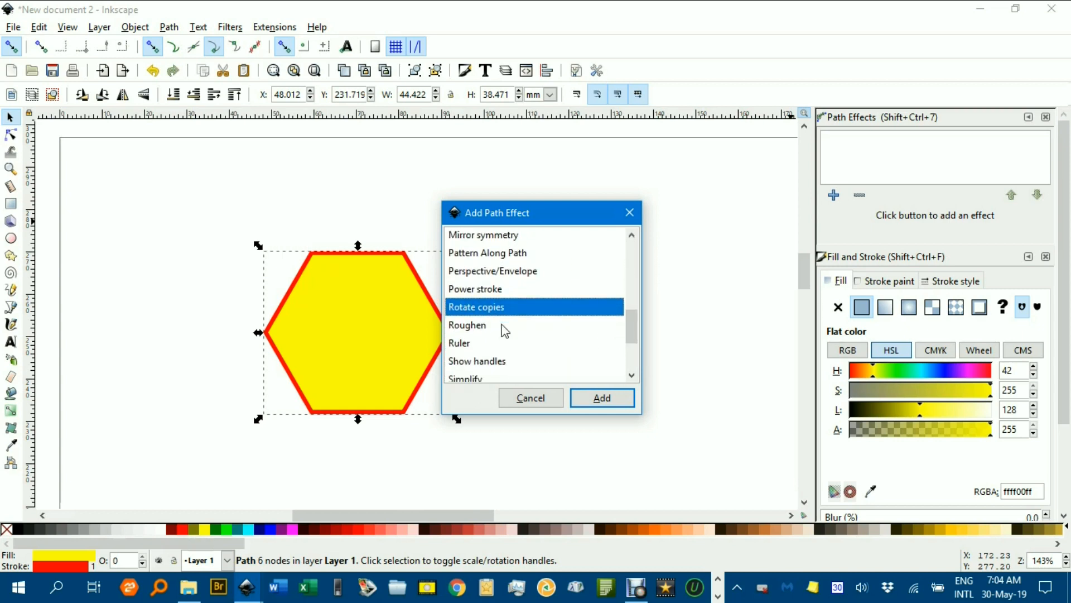
pyautogui.click(603, 397)
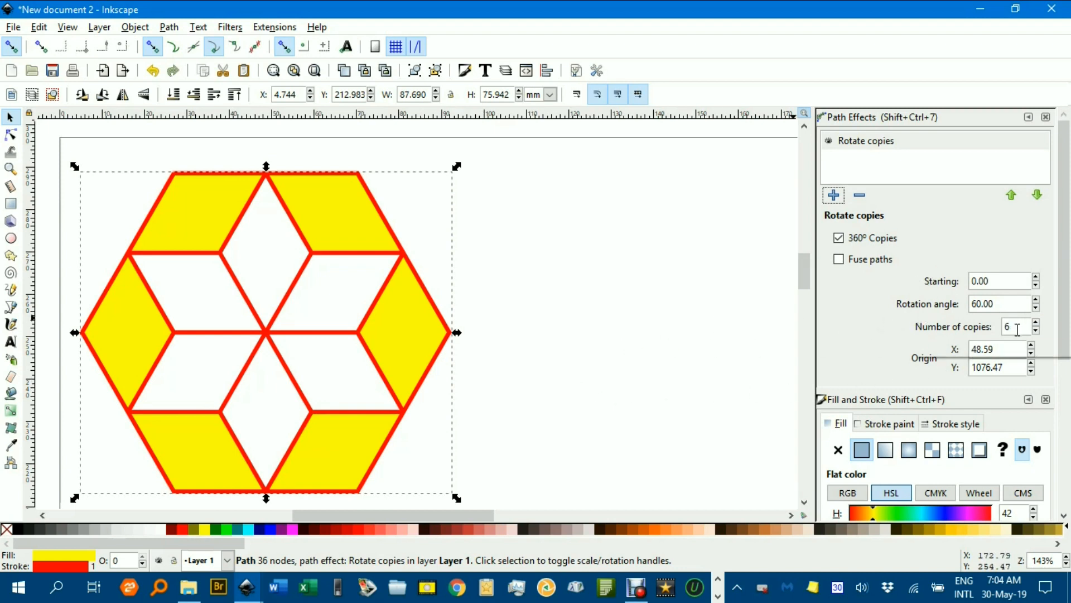
# Turn off 360° copies and set the rotation angle to 20 and the number of copies to 18.
pyautogui.click(839, 240)
pyautogui.click(1007, 305)
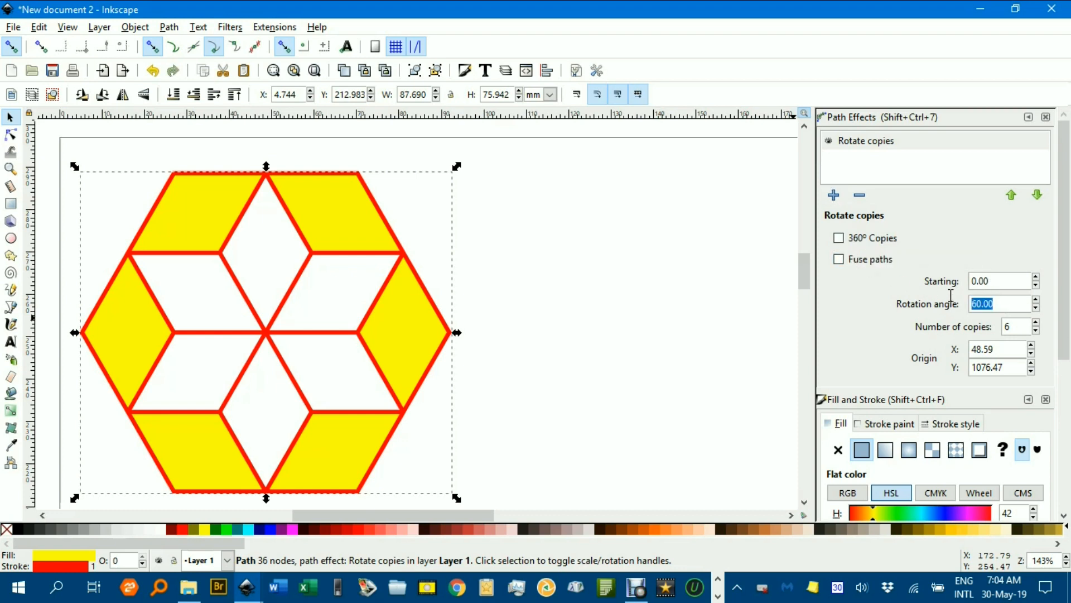
pyautogui.write('20')
pyautogui.press('Return')
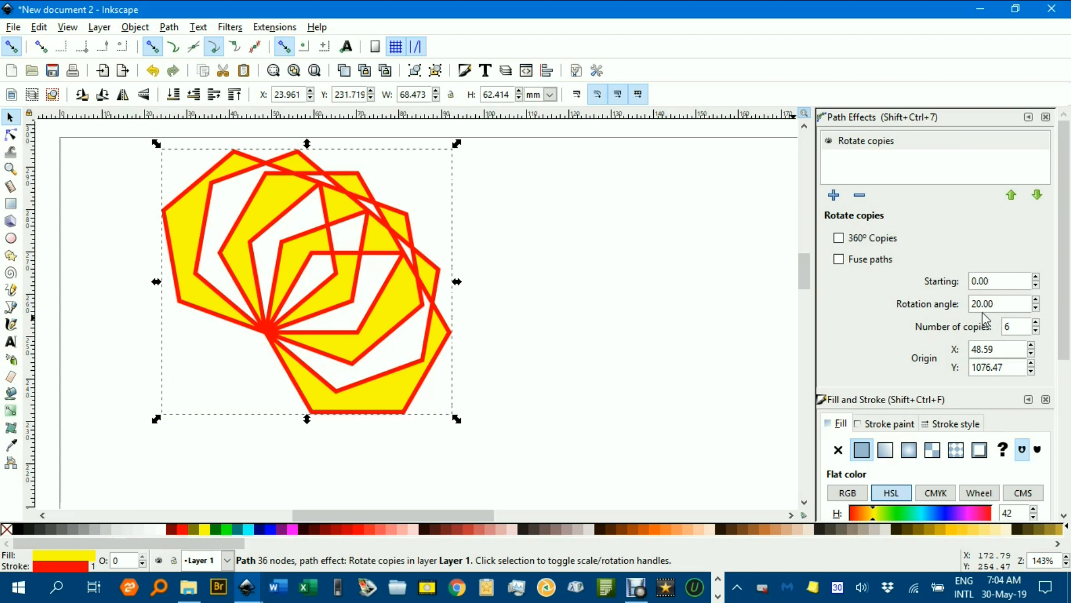
pyautogui.click(1018, 328)
pyautogui.press('Return')
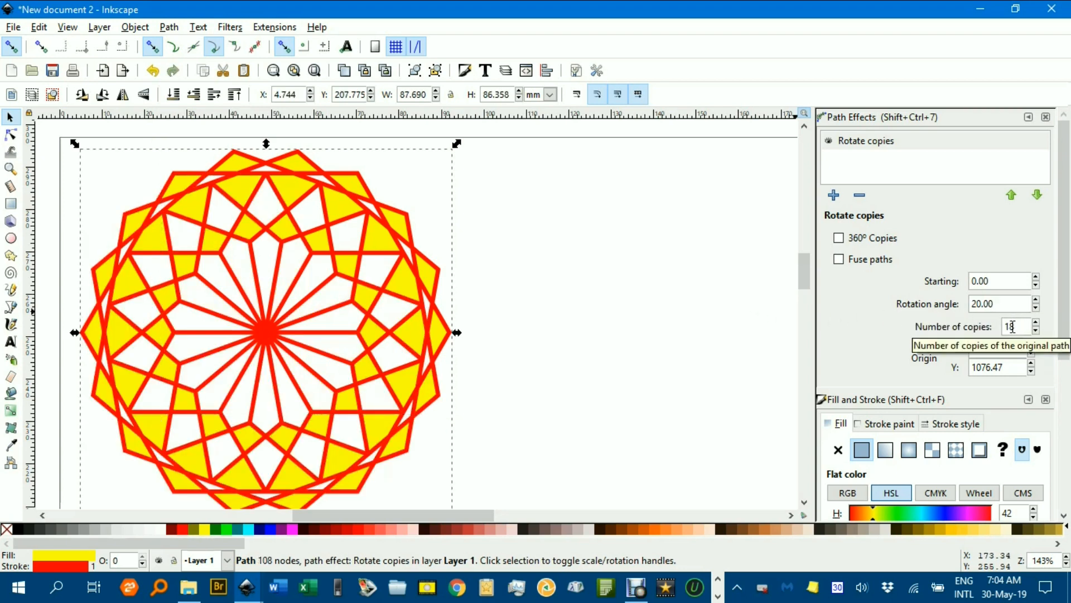
# Turn 360° copies back on and try other numbers of copies, such as 6, before settling on 18.
pyautogui.click(839, 239)
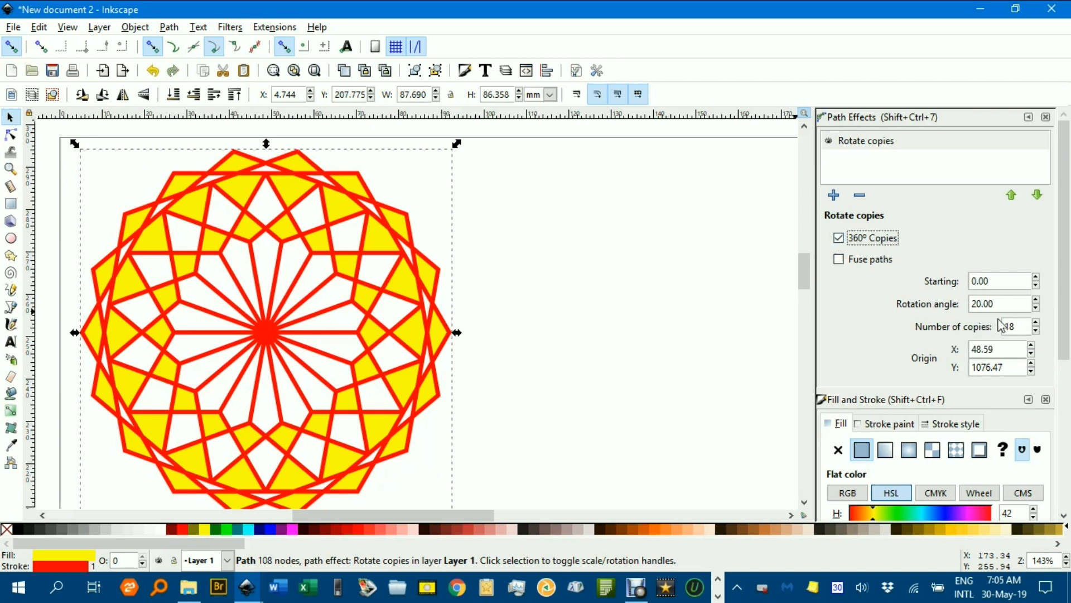
pyautogui.moveTo(1023, 327); pyautogui.dragTo(992, 323)
pyautogui.press('Return')
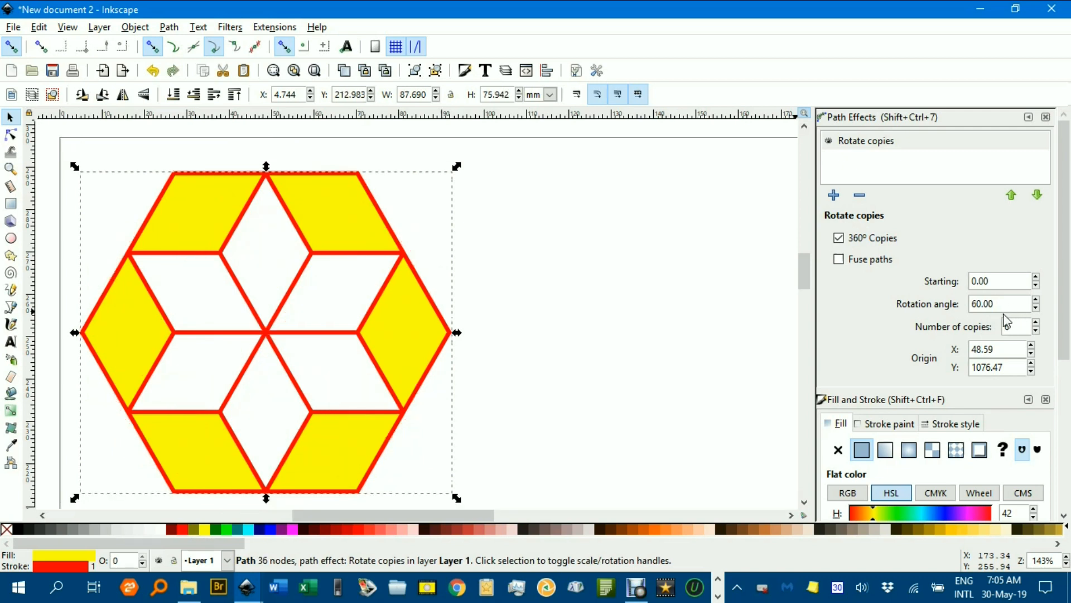
pyautogui.write('3')
pyautogui.press('Return')
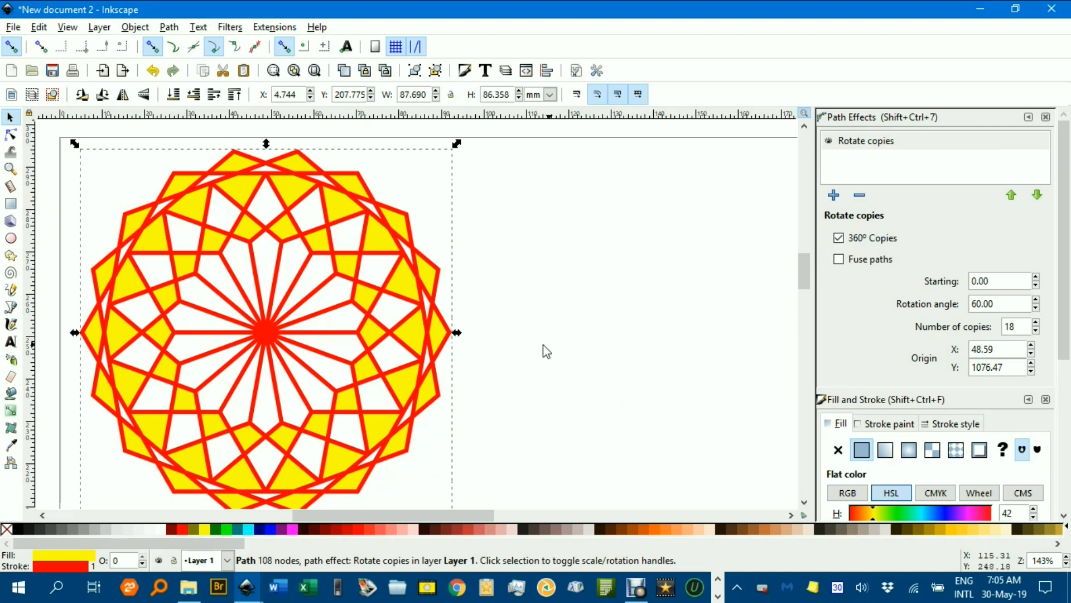
# Pull the original hexagon's lower-right corner node outward to about X 98 mm, Y 228 mm.
pyautogui.press('n')
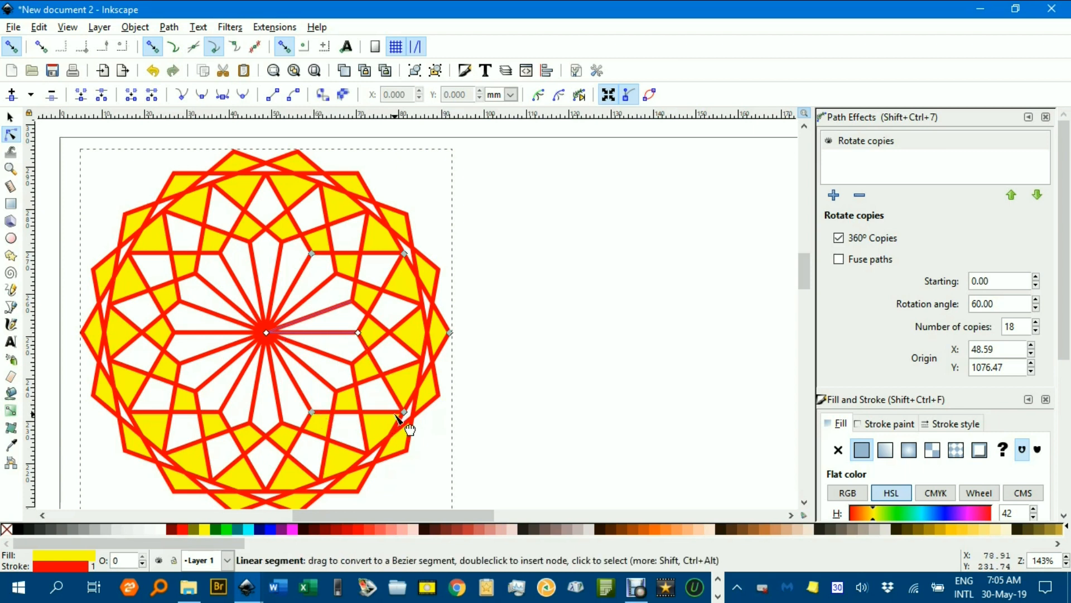
pyautogui.moveTo(405, 413); pyautogui.dragTo(477, 430)
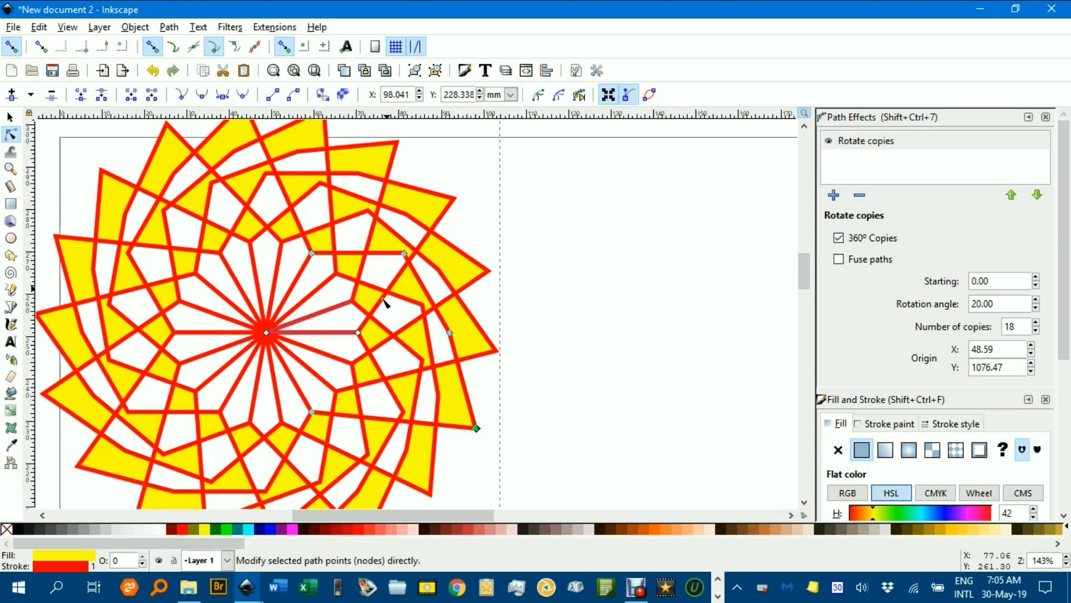
# Adjust the copies' starting angle on the canvas to about -2.33 and move the rotation origin to about X 35.65, Y 1080.72.
pyautogui.moveTo(358, 333)
pyautogui.mouseDown()
pyautogui.moveTo(356, 304)
pyautogui.moveTo(365, 341)
pyautogui.mouseUp()
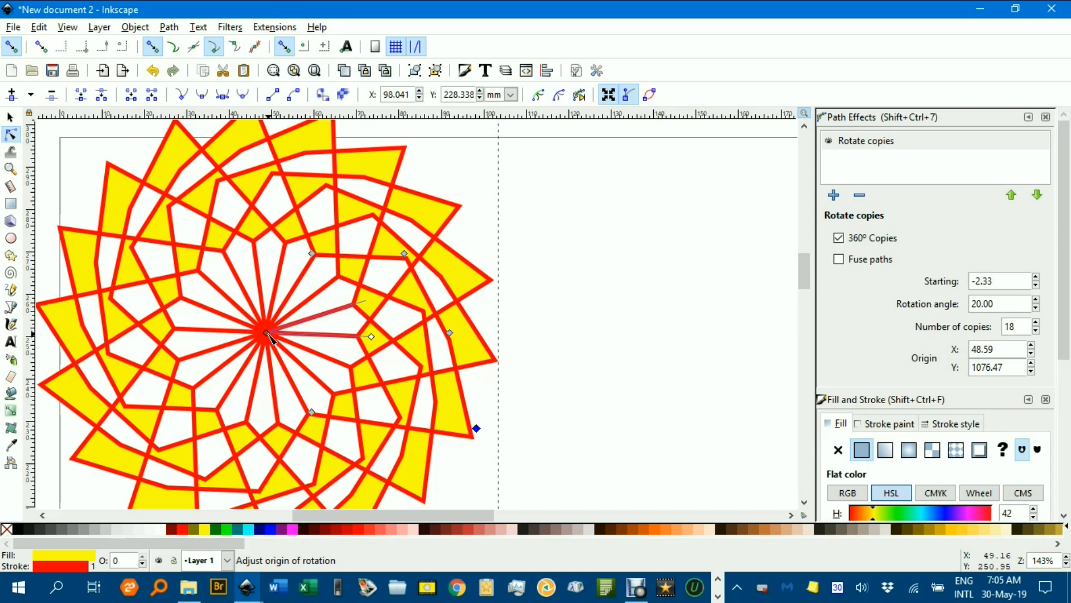
pyautogui.moveTo(266, 333); pyautogui.dragTo(217, 319)
pyautogui.scroll(-2, 384, 317)
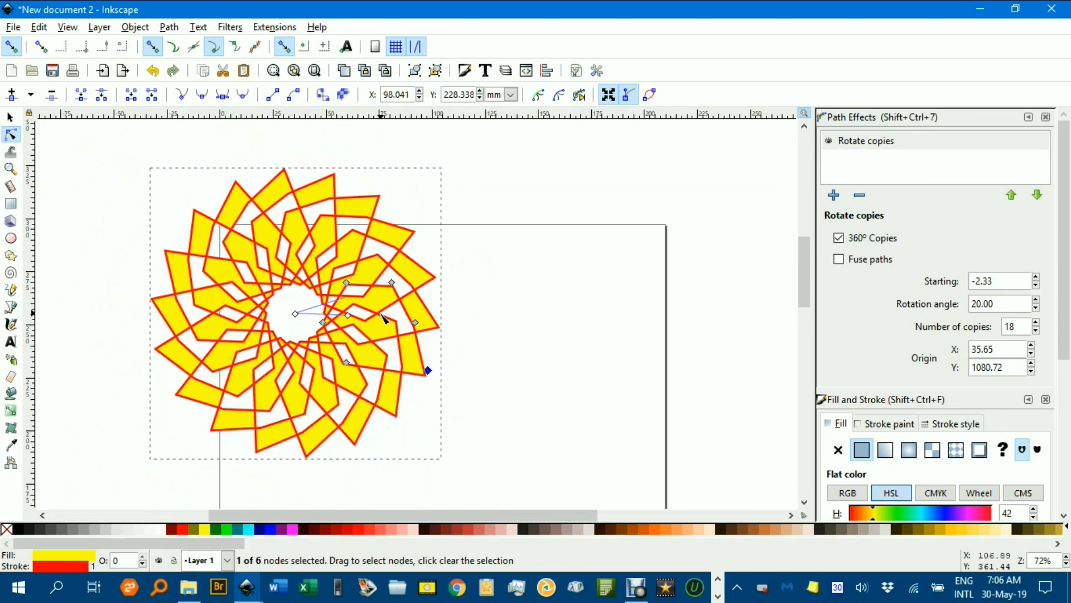
# Move the whole rotated pattern onto the page, to about X 35 mm, Y 144 mm.
pyautogui.click(9, 117)
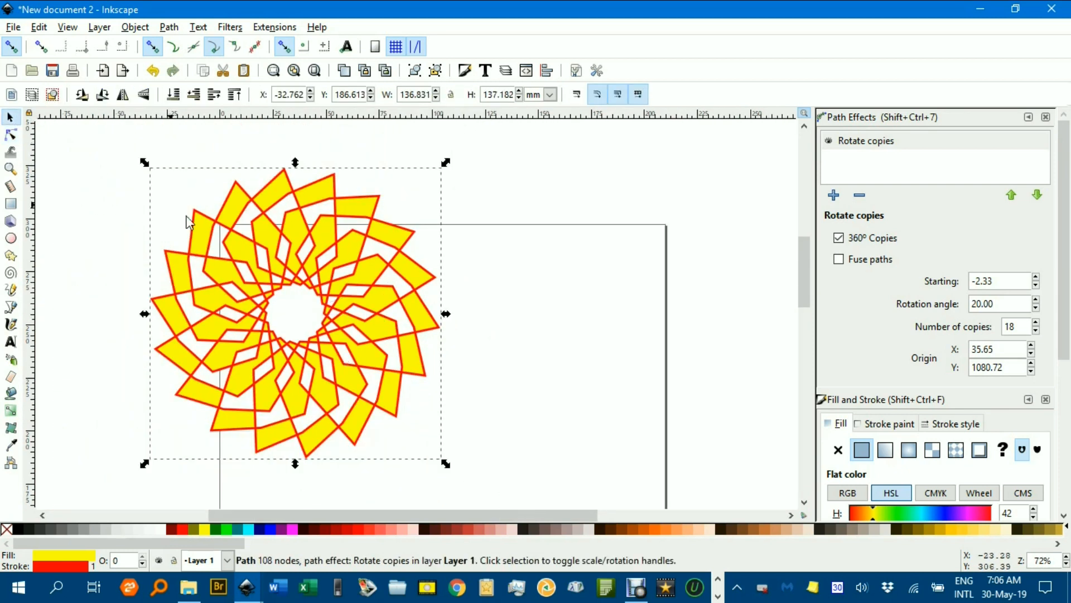
pyautogui.click(141, 249)
pyautogui.moveTo(286, 299); pyautogui.dragTo(414, 358)
pyautogui.scroll(-4, 533, 268)
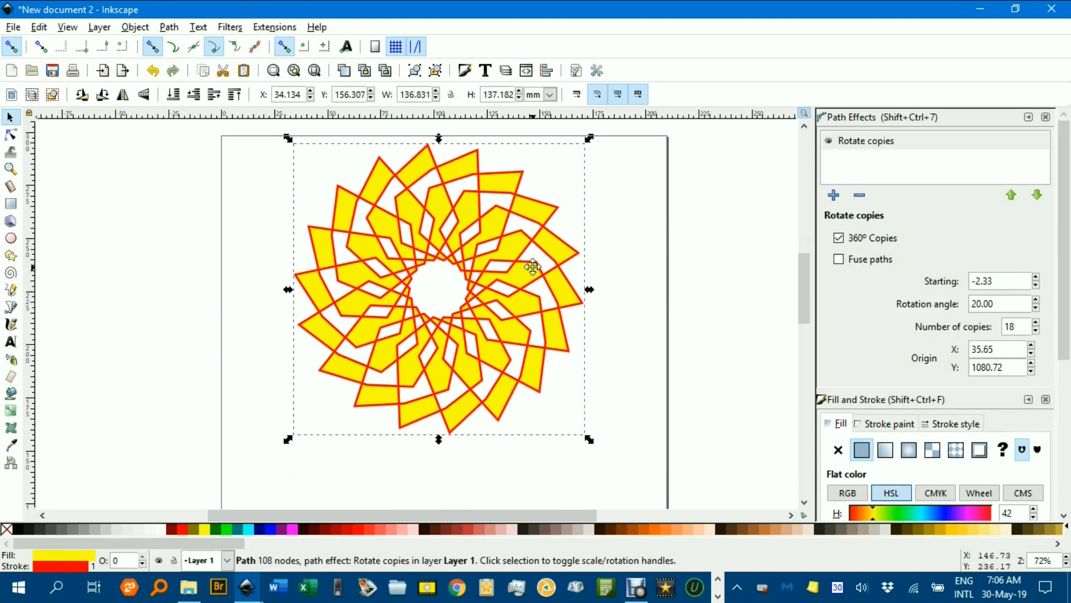
pyautogui.moveTo(507, 290); pyautogui.dragTo(512, 308)
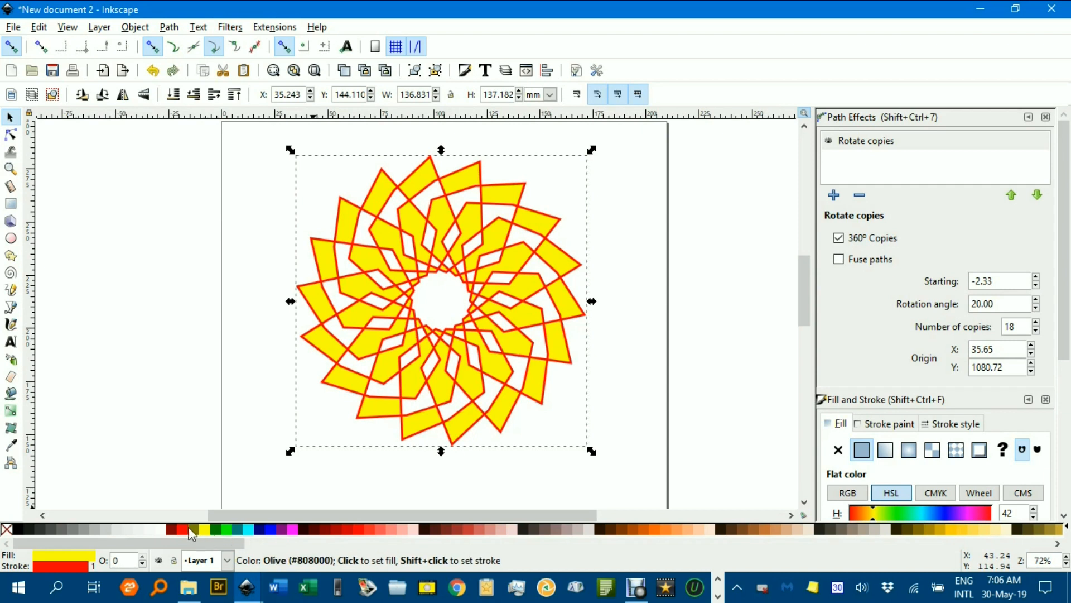
# Fill the pattern with navy blue and remove its outline.
pyautogui.click(263, 533)
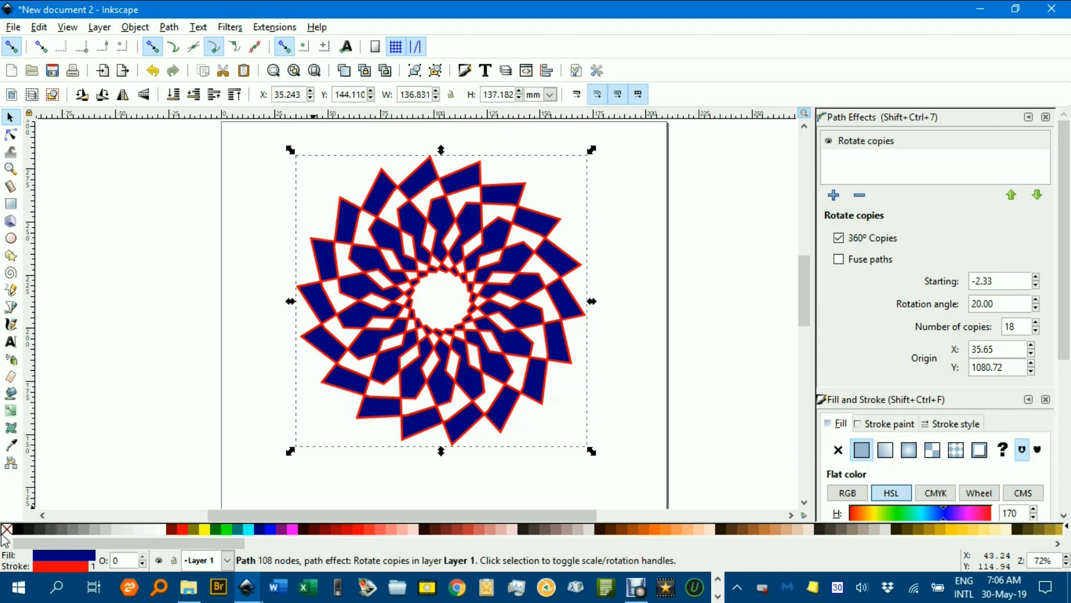
pyautogui.keyDown('shift'); pyautogui.click(7, 530); pyautogui.keyUp('shift')
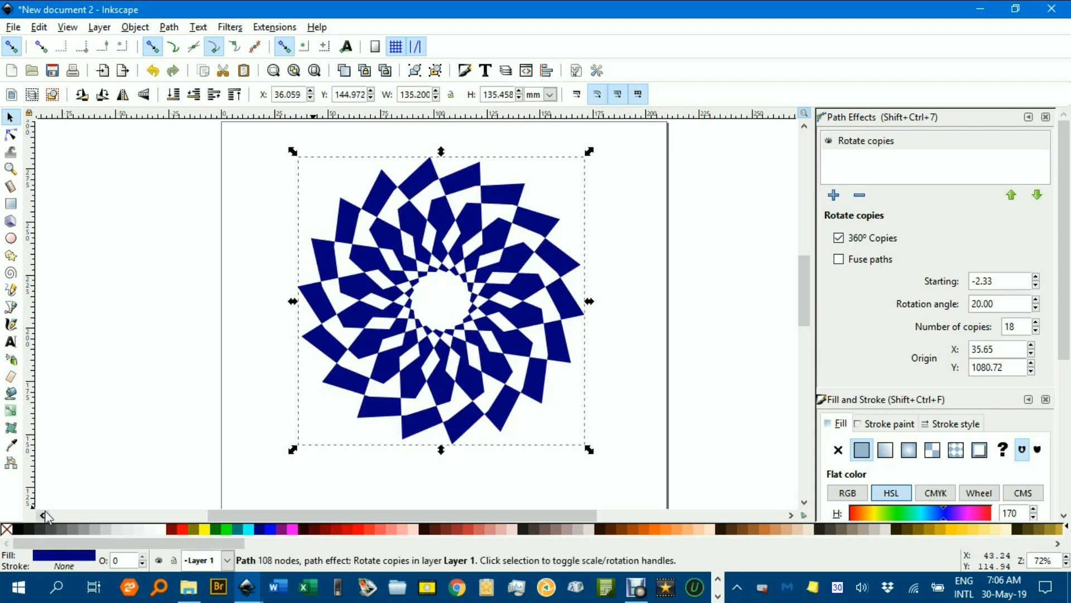